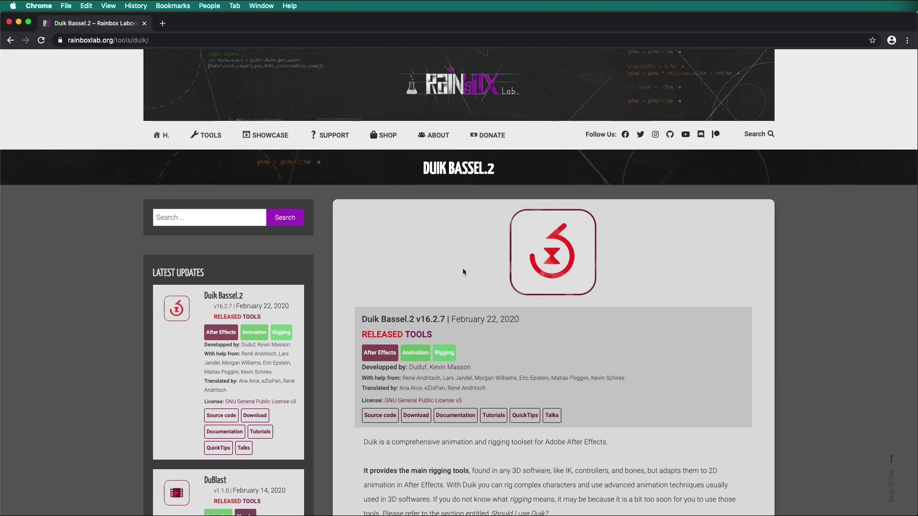
{"action": "scroll", "coordinate": [519, 370], "scroll_direction": "down", "scroll_amount": 4}
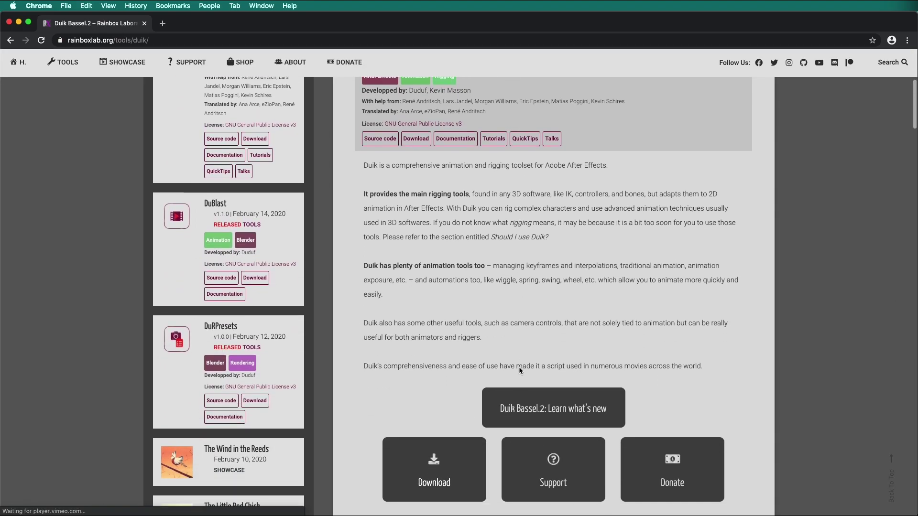
Step: Download the Mac OS zip of Duik Bassel.2 from the Rainbox Lab download page
{"action": "left_click", "coordinate": [434, 449]}
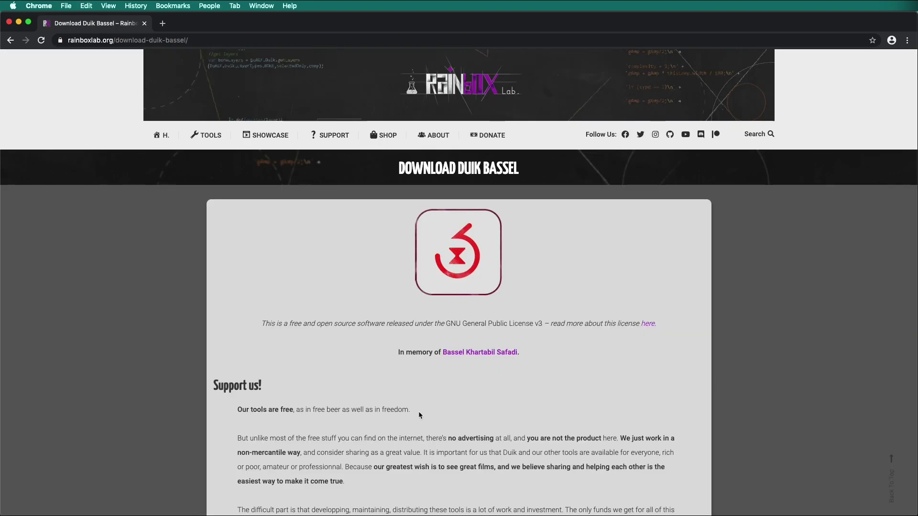
{"action": "scroll", "coordinate": [419, 414], "scroll_direction": "down", "scroll_amount": 5}
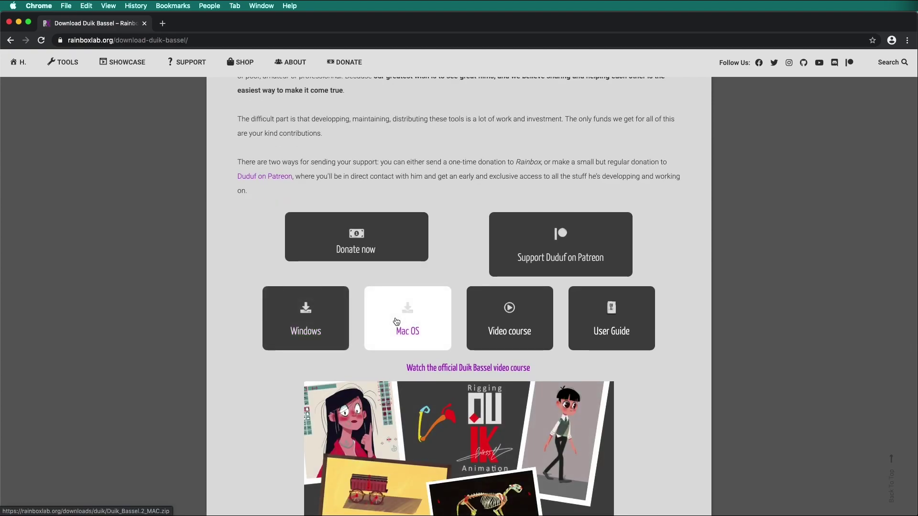
{"action": "left_click", "coordinate": [396, 321]}
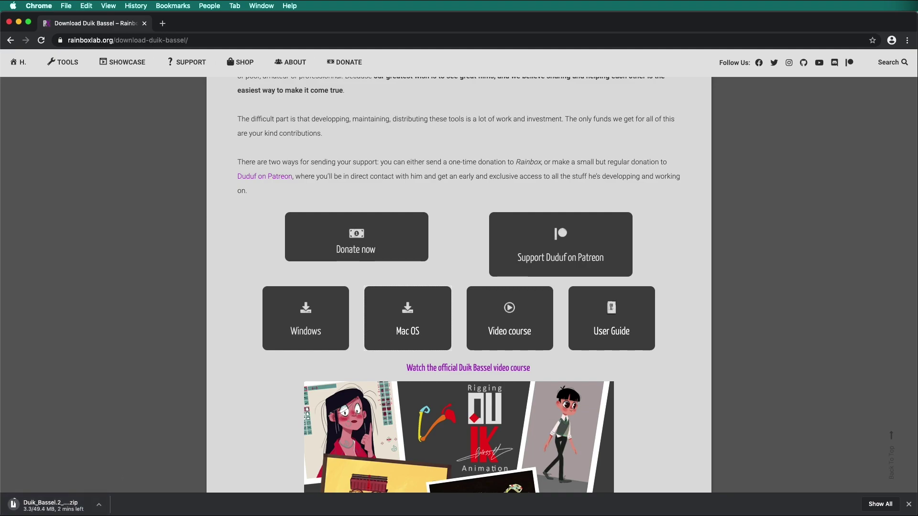
Step: In After Effects, choose Duik Bassel.2.jsx from the ScriptUI Panels folder in Run Script File
{"action": "key", "text": "super+Tab"}
{"action": "key", "text": "super+Tab"}
{"action": "key", "text": "super+Tab"}
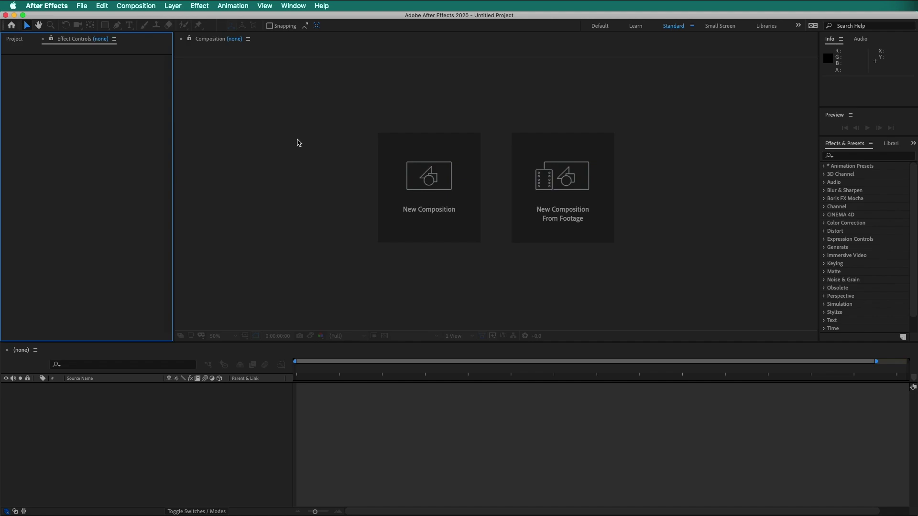
{"action": "left_click", "coordinate": [76, 5]}
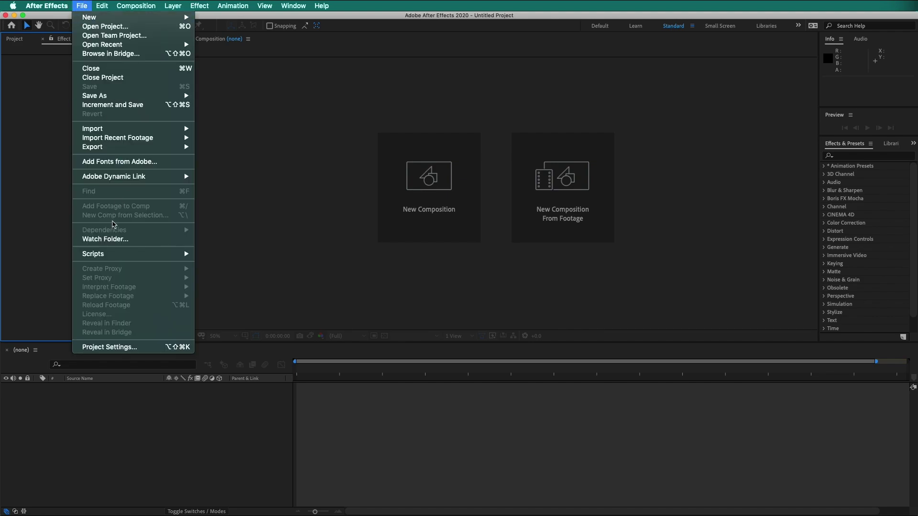
{"action": "mouse_move", "coordinate": [94, 254]}
{"action": "left_click", "coordinate": [231, 256]}
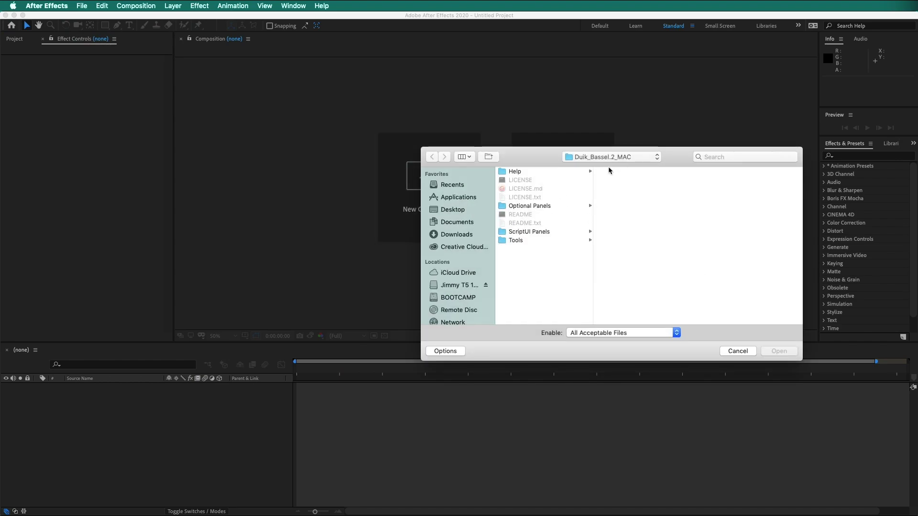
{"action": "left_click", "coordinate": [520, 232]}
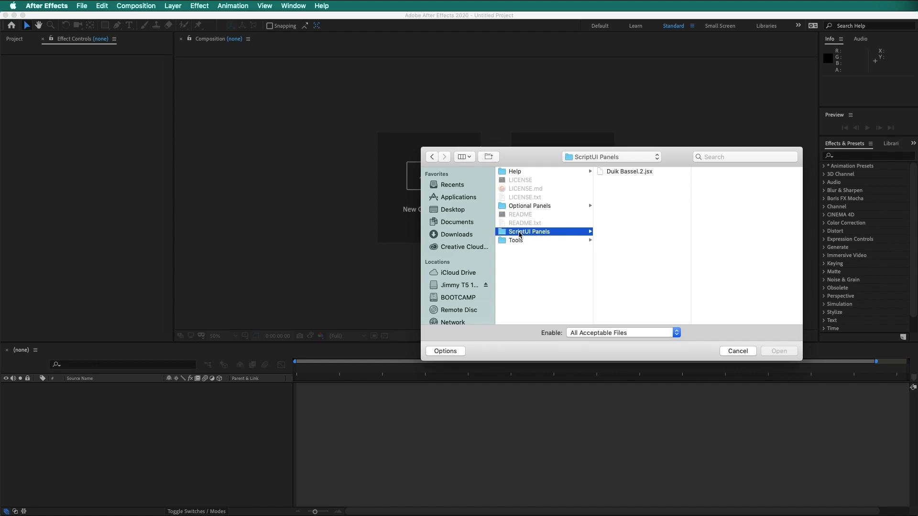
{"action": "left_click", "coordinate": [630, 172]}
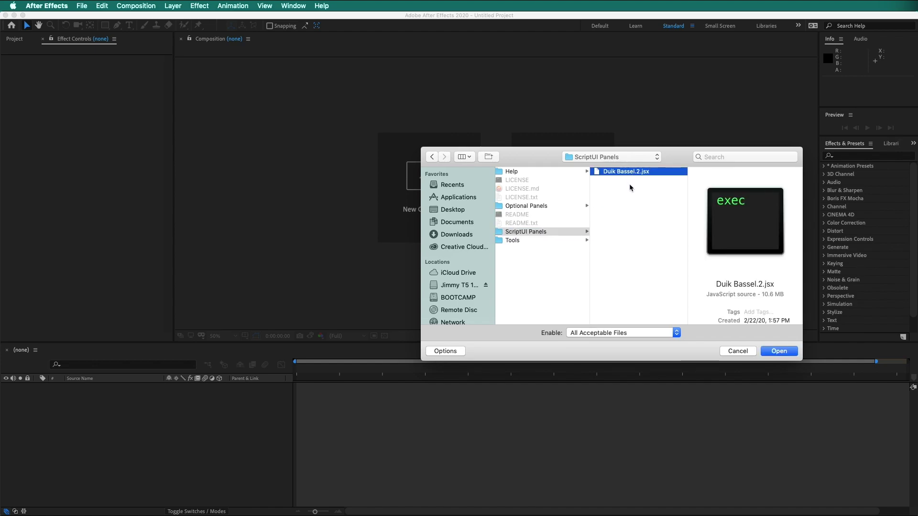
Step: Run Duik, enable Allow Scripts to Write Files in Scripting & Expressions, and park the panel left
{"action": "left_click", "coordinate": [779, 350]}
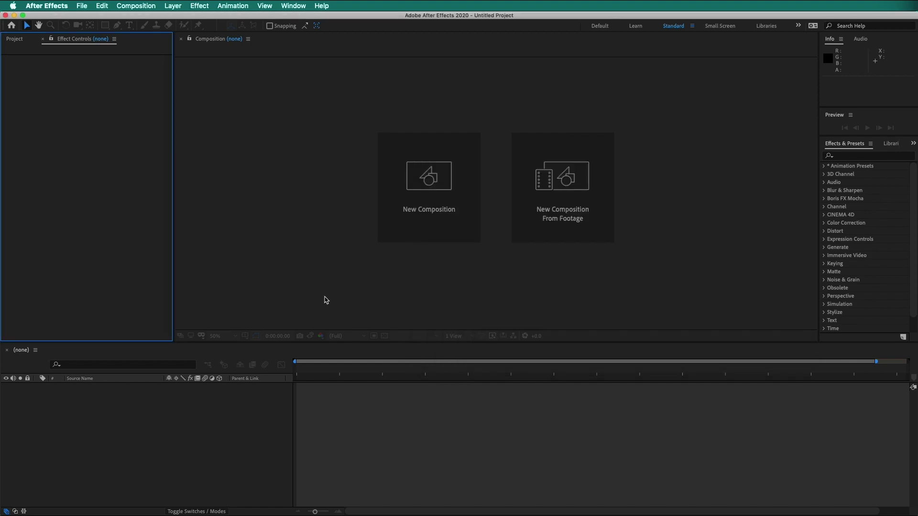
{"action": "left_click_drag", "start_coordinate": [578, 287], "coordinate": [258, 153]}
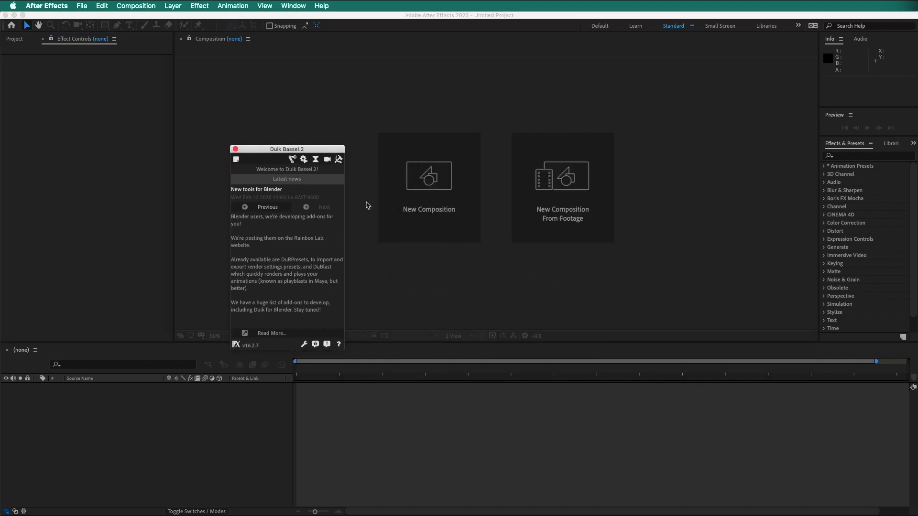
{"action": "left_click", "coordinate": [68, 6]}
{"action": "mouse_move", "coordinate": [50, 31]}
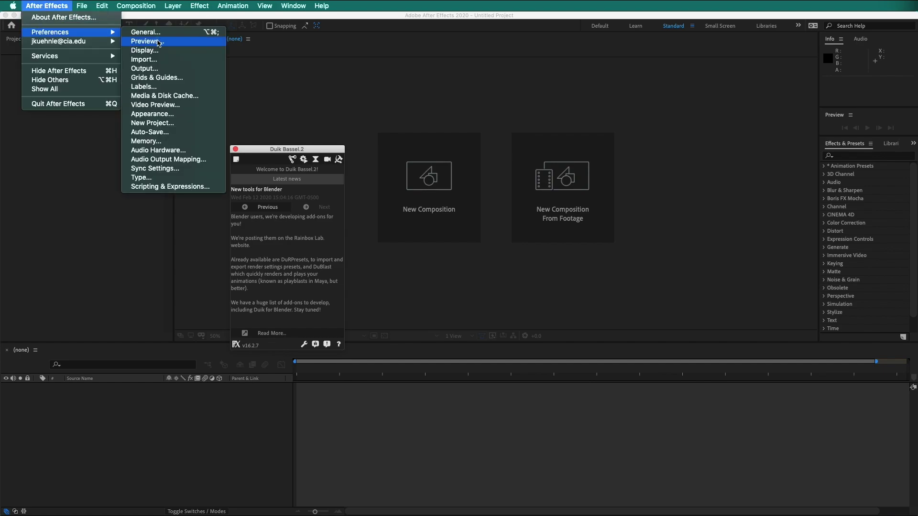
{"action": "left_click", "coordinate": [154, 187]}
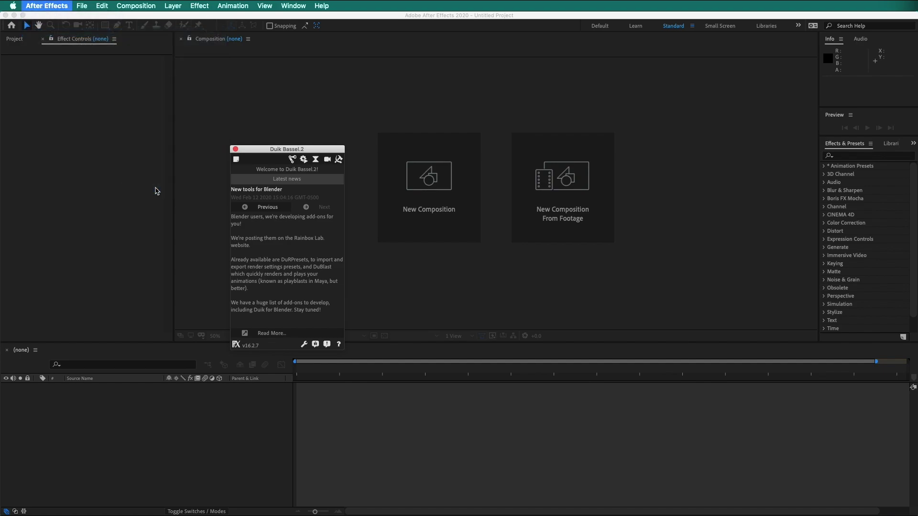
{"action": "left_click_drag", "start_coordinate": [575, 244], "coordinate": [534, 193]}
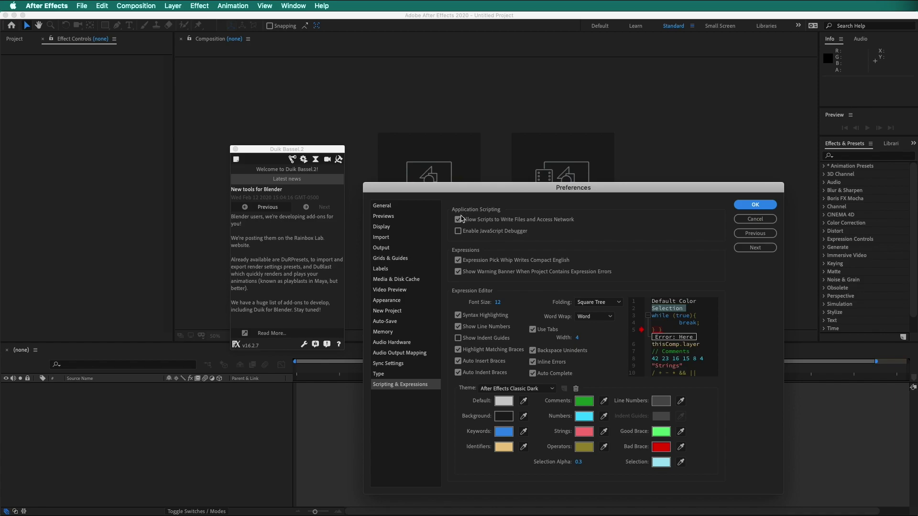
{"action": "left_click", "coordinate": [765, 208]}
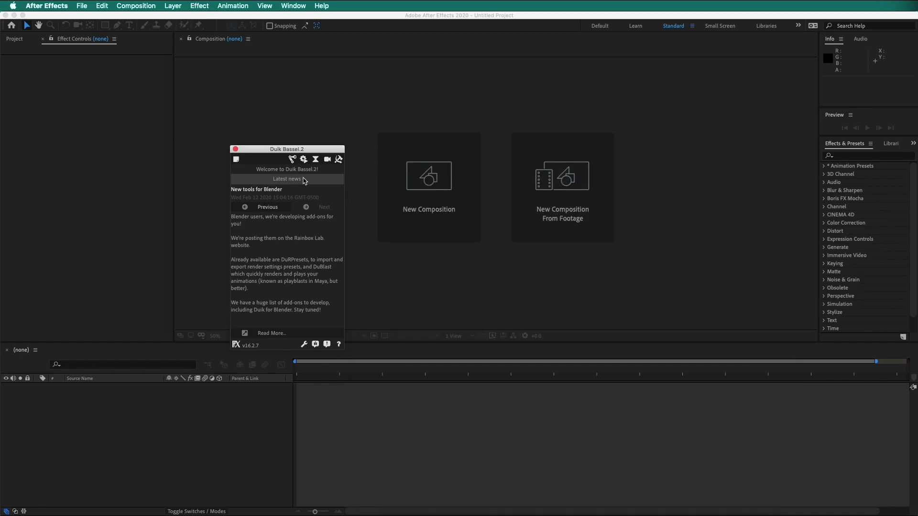
{"action": "mouse_move", "coordinate": [273, 152]}
{"action": "left_mouse_down"}
{"action": "mouse_move", "coordinate": [223, 183]}
{"action": "mouse_move", "coordinate": [230, 116]}
{"action": "mouse_move", "coordinate": [220, 106]}
{"action": "mouse_move", "coordinate": [144, 103]}
{"action": "mouse_move", "coordinate": [176, 105]}
{"action": "left_mouse_up"}
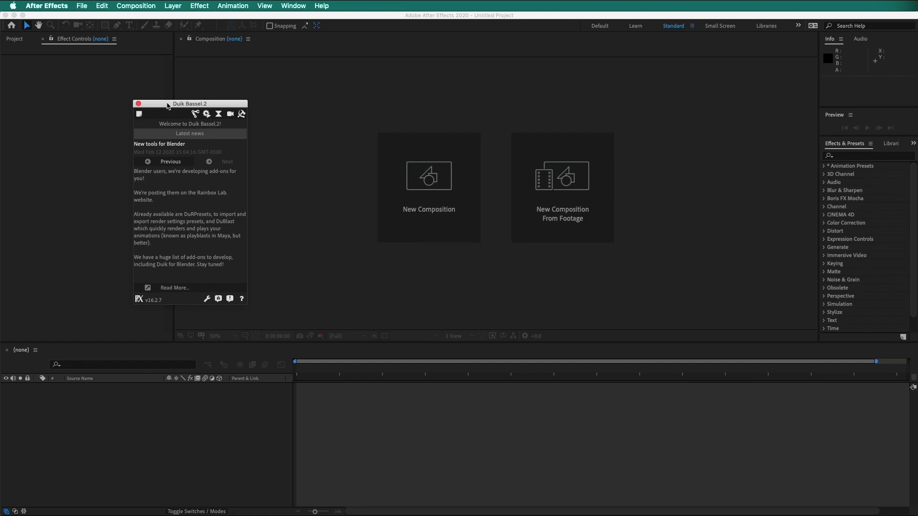
Step: Close the floating panel, install Duik Bassel.2.jsx as a ScriptUI panel, and quit After Effects
{"action": "left_click", "coordinate": [140, 105]}
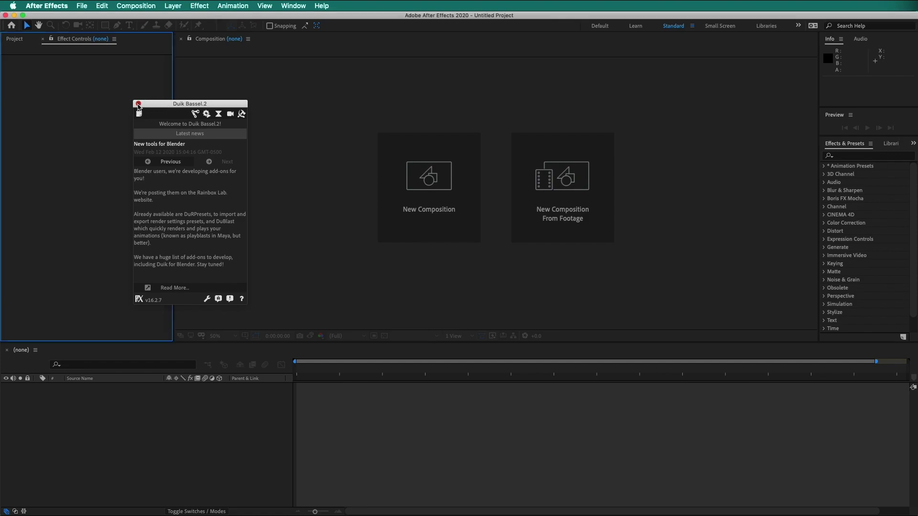
{"action": "left_click", "coordinate": [82, 6]}
{"action": "mouse_move", "coordinate": [93, 254]}
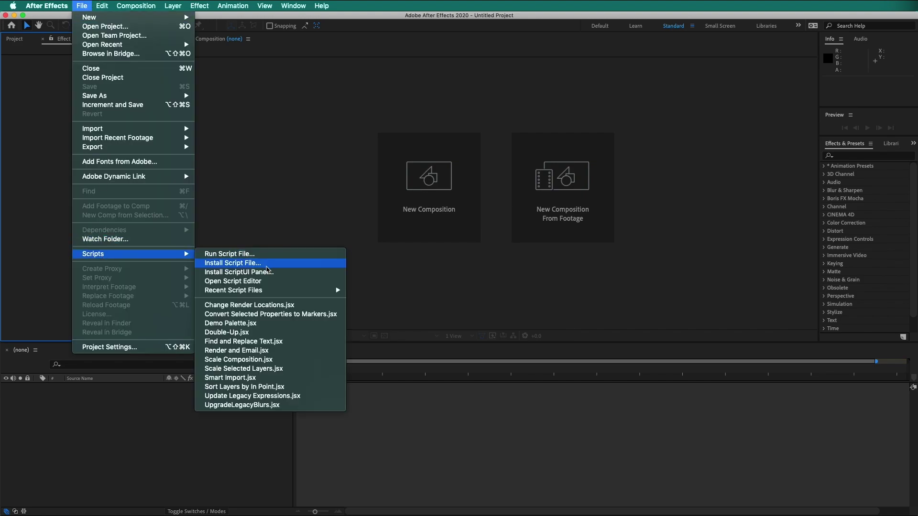
{"action": "left_click", "coordinate": [265, 273]}
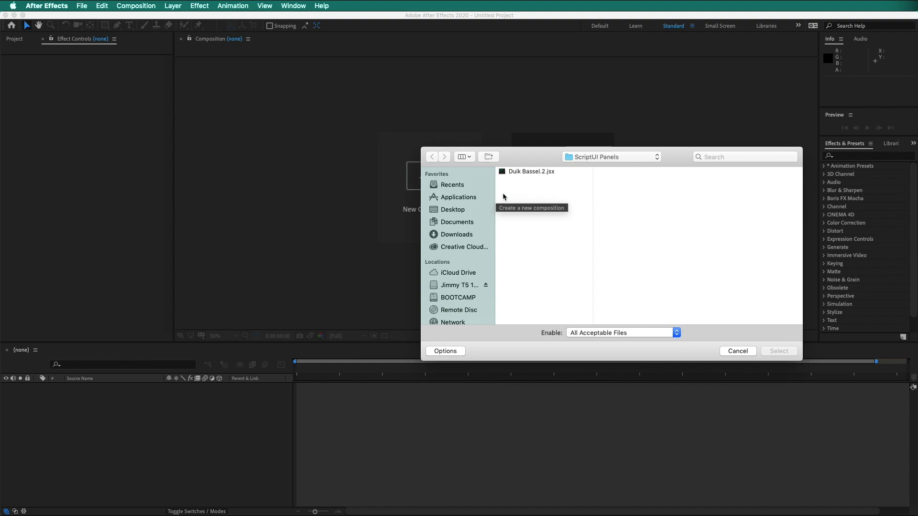
{"action": "left_click", "coordinate": [530, 172]}
{"action": "left_click", "coordinate": [779, 351]}
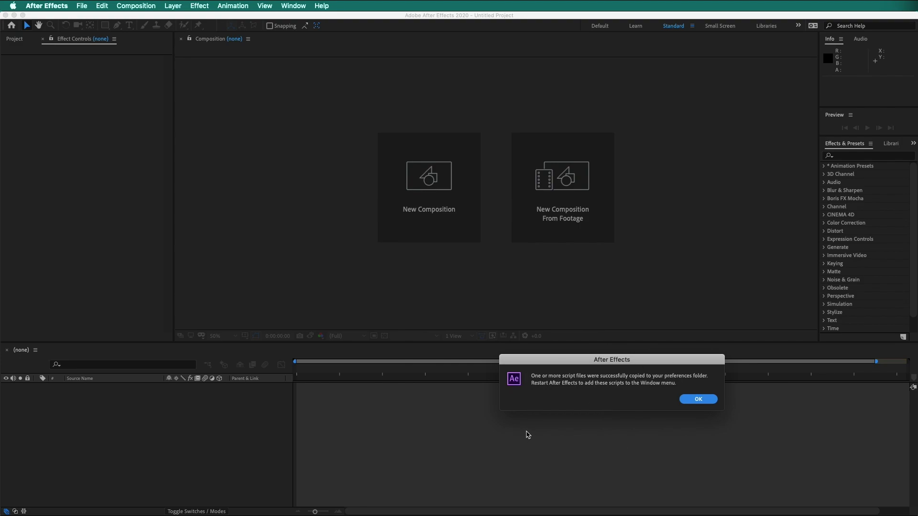
{"action": "left_click", "coordinate": [698, 399]}
{"action": "left_click", "coordinate": [47, 6]}
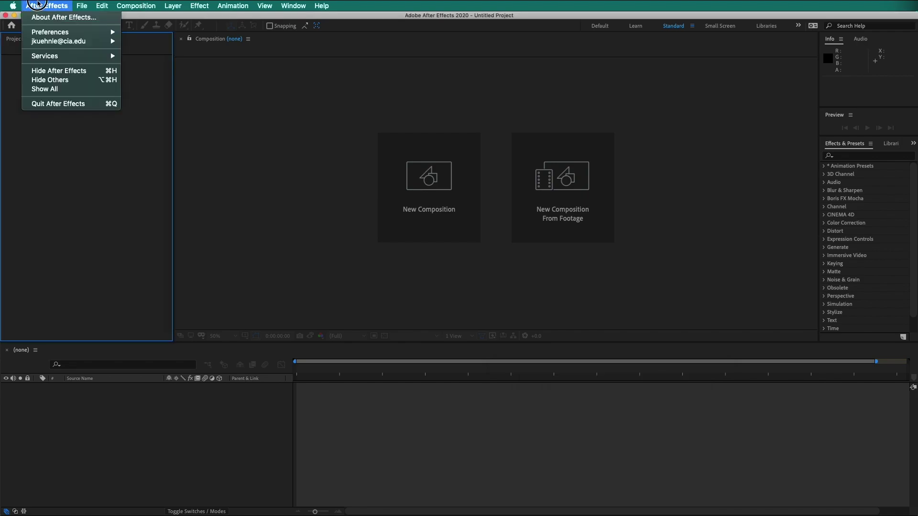
{"action": "left_click", "coordinate": [58, 104]}
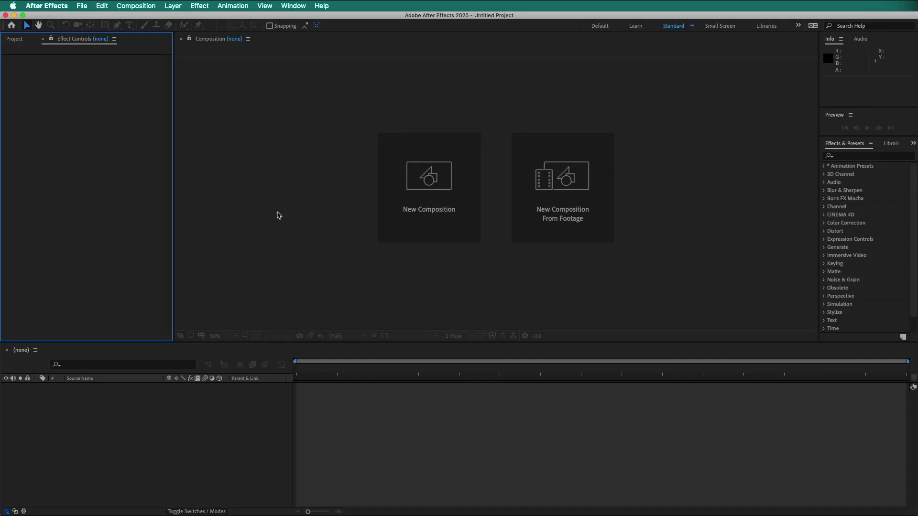
Step: Open Duik Bassel.2.jsx from the Window menu, dock it left of the Composition panel, and narrow it
{"action": "left_click", "coordinate": [293, 6]}
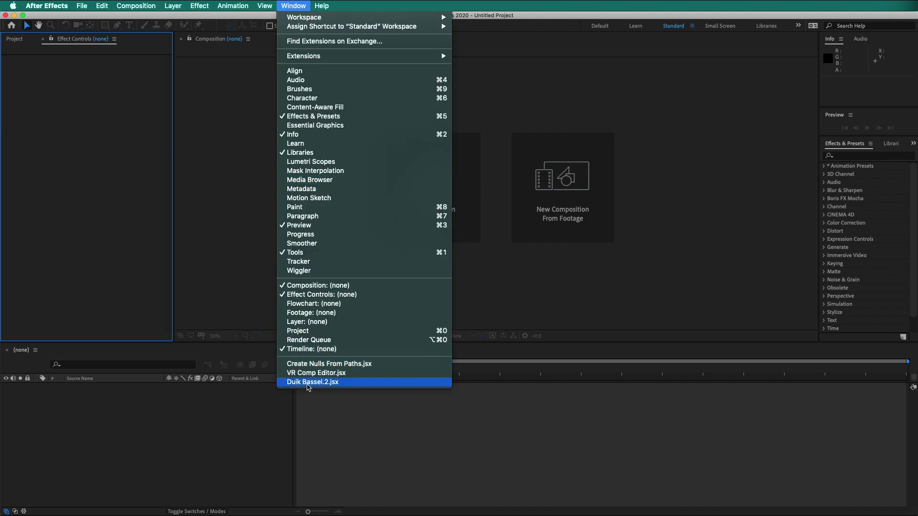
{"action": "left_click", "coordinate": [312, 381]}
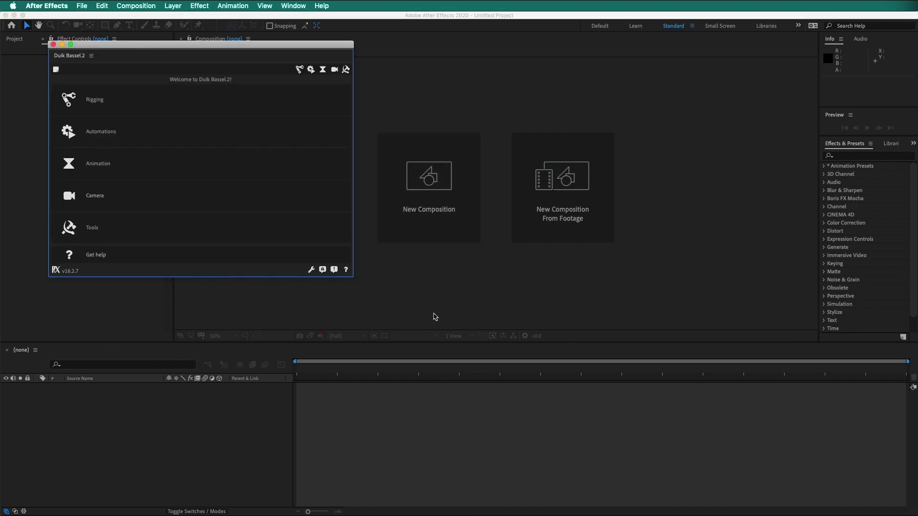
{"action": "left_click_drag", "start_coordinate": [120, 44], "coordinate": [437, 124]}
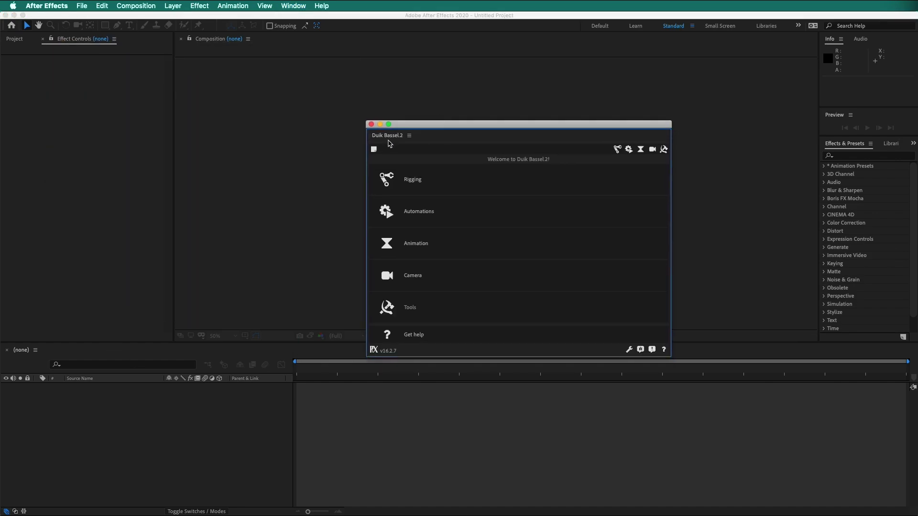
{"action": "left_click_drag", "start_coordinate": [395, 139], "coordinate": [181, 104]}
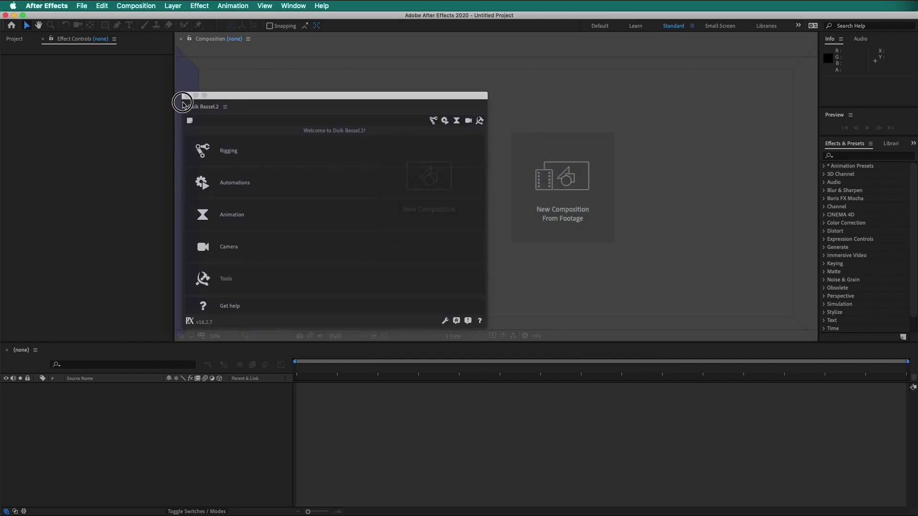
{"action": "left_click_drag", "start_coordinate": [181, 105], "coordinate": [182, 106]}
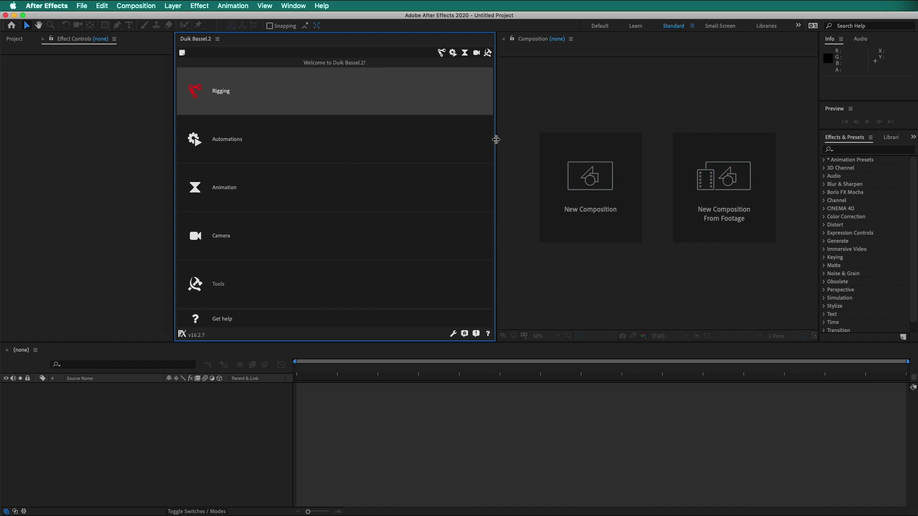
{"action": "left_click_drag", "start_coordinate": [495, 139], "coordinate": [316, 140]}
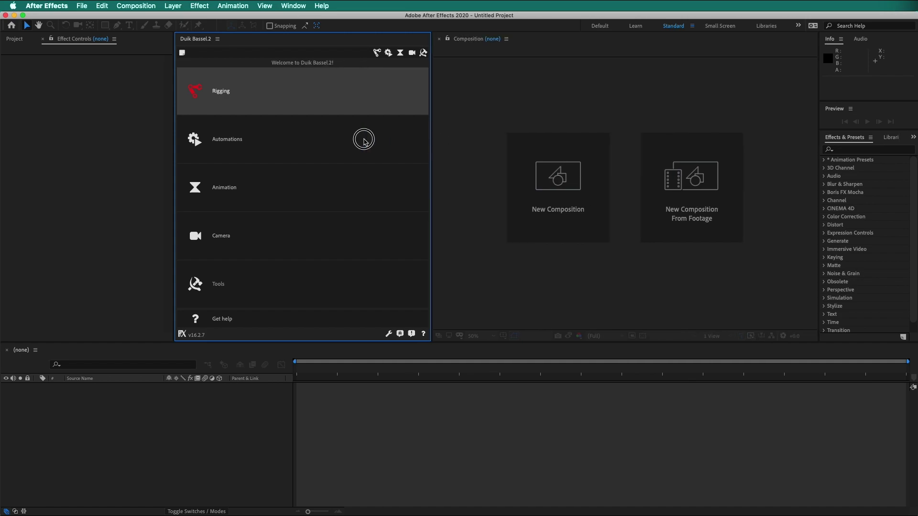
Step: Apply Duik's Standard/Normal interface settings and show the Rigging links and constraints tools
{"action": "left_click", "coordinate": [237, 96]}
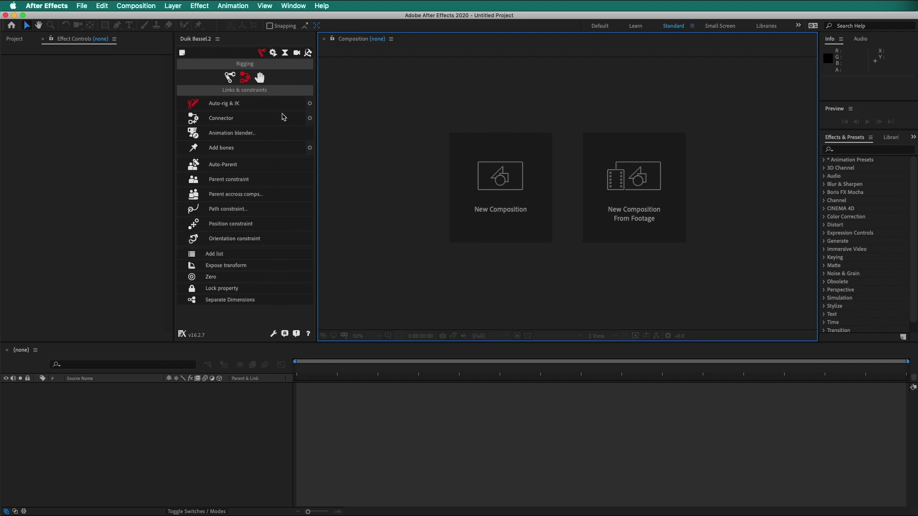
{"action": "left_click", "coordinate": [274, 334]}
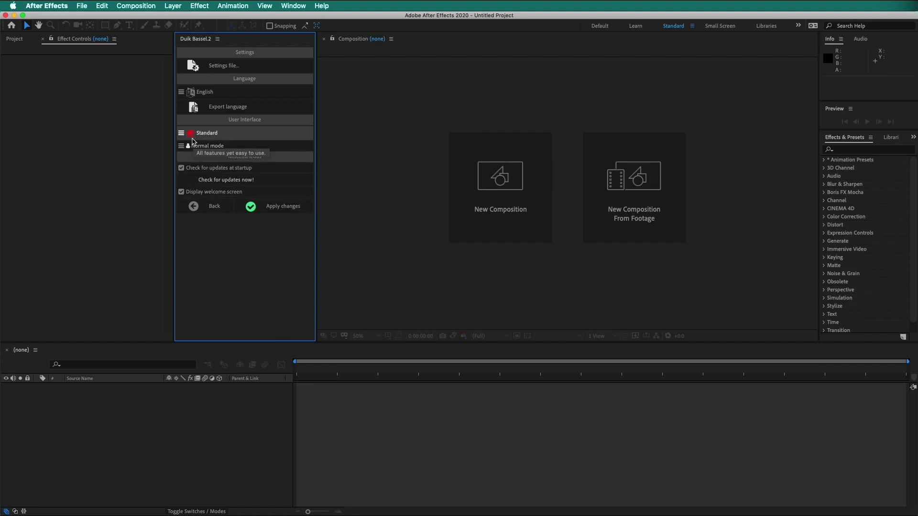
{"action": "left_click", "coordinate": [279, 209]}
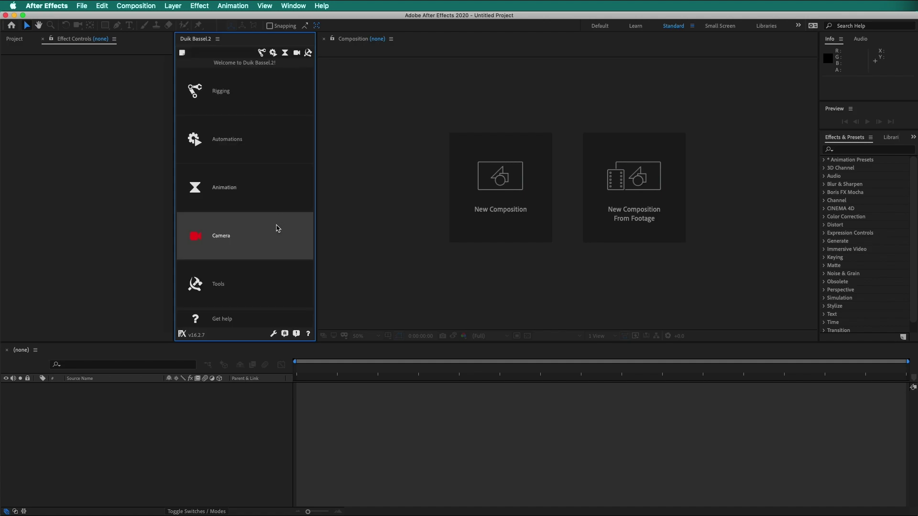
{"action": "left_click", "coordinate": [205, 94]}
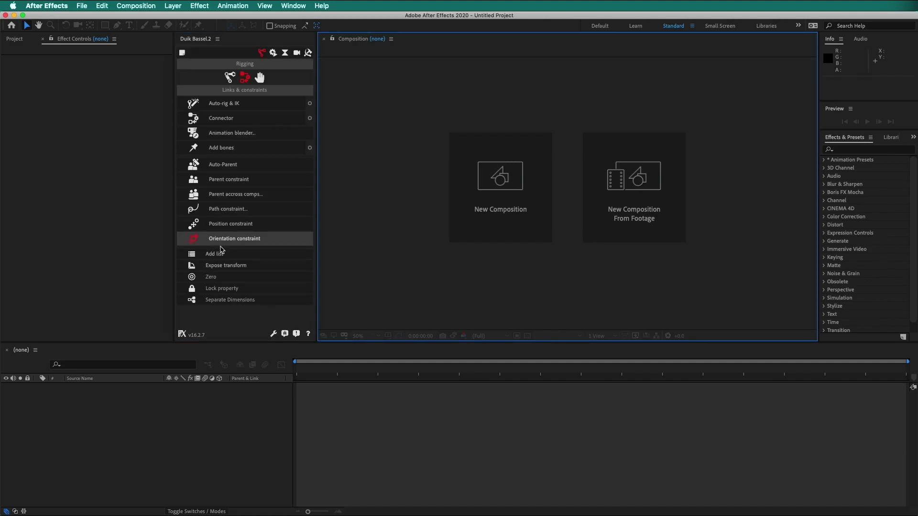